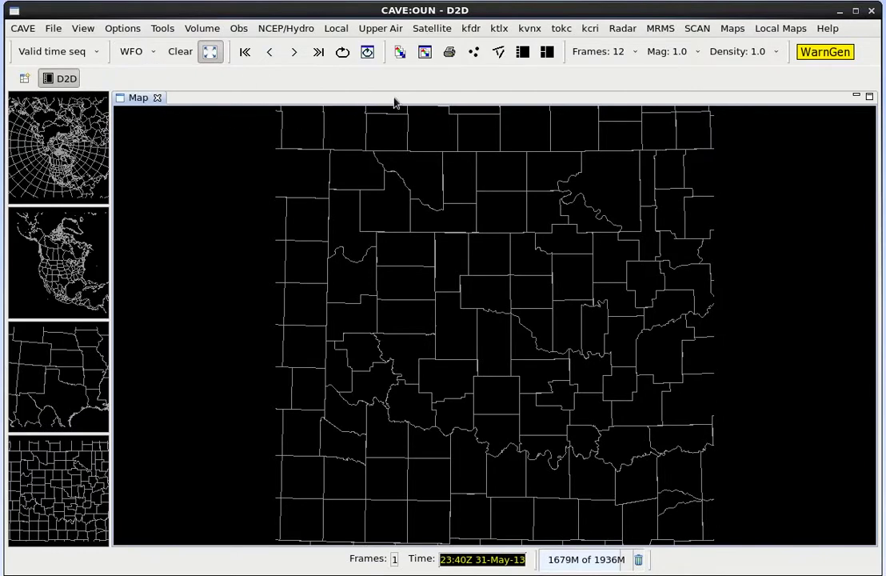
Load the kcri V 0.5 V best-res velocity product onto the map as a 12-frame loop.
click(594, 31)
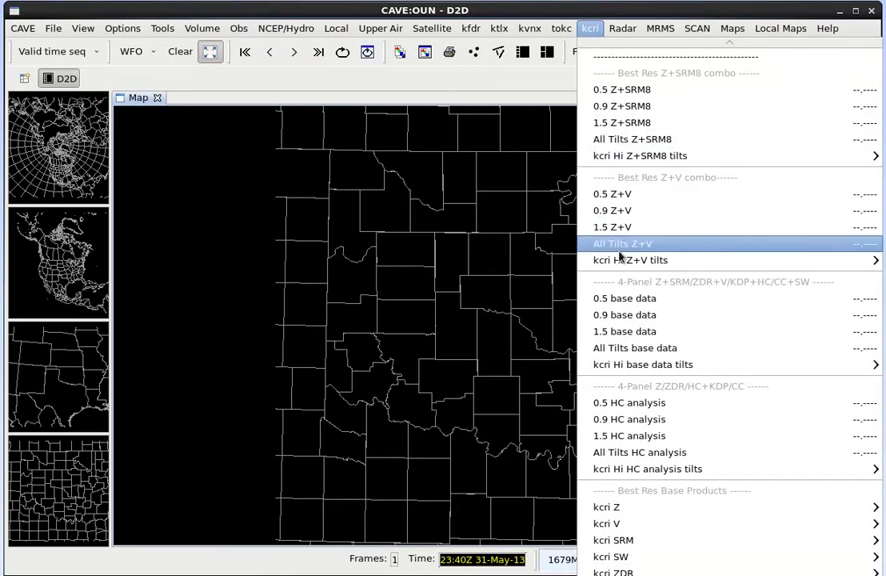
mouse_move(621, 533)
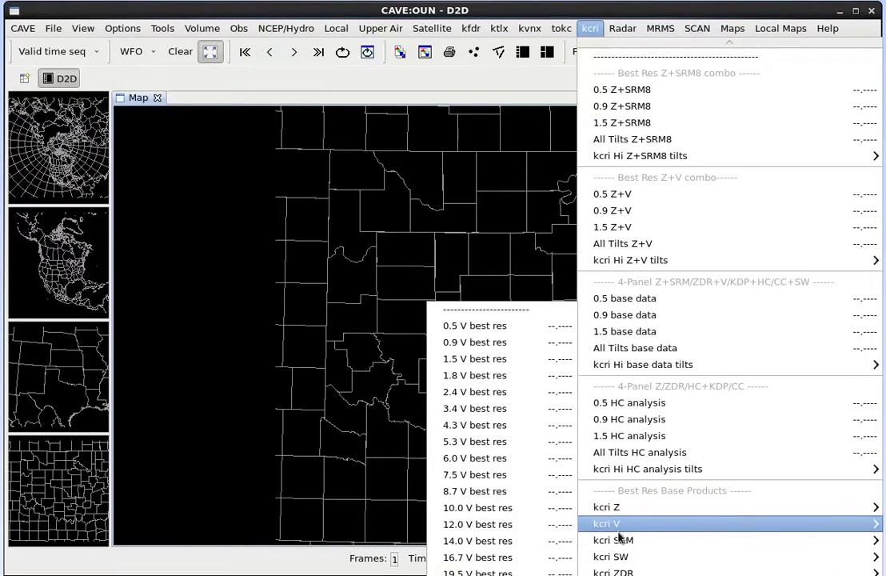
click(491, 328)
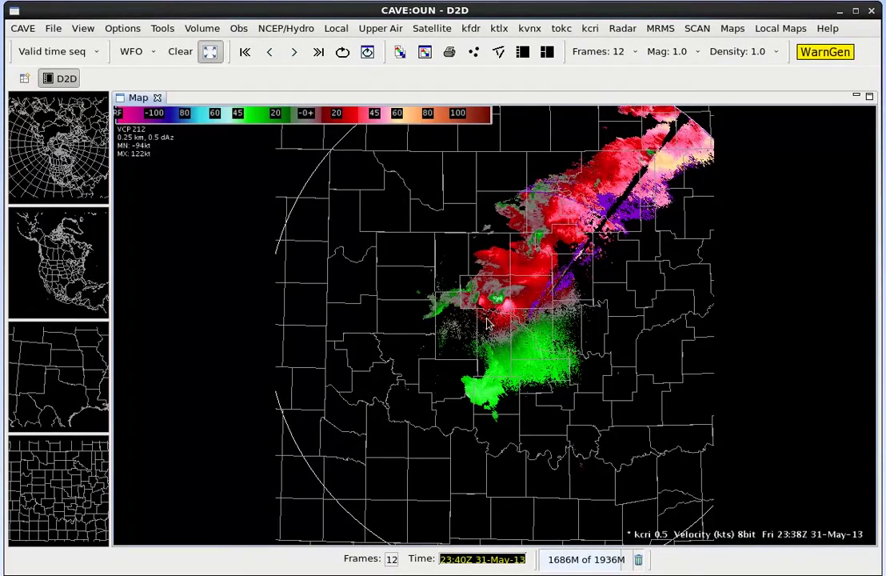
Zoom in on the KCRI 0.5° velocity couplet inside the storm.
scroll(487, 322, up, 4)
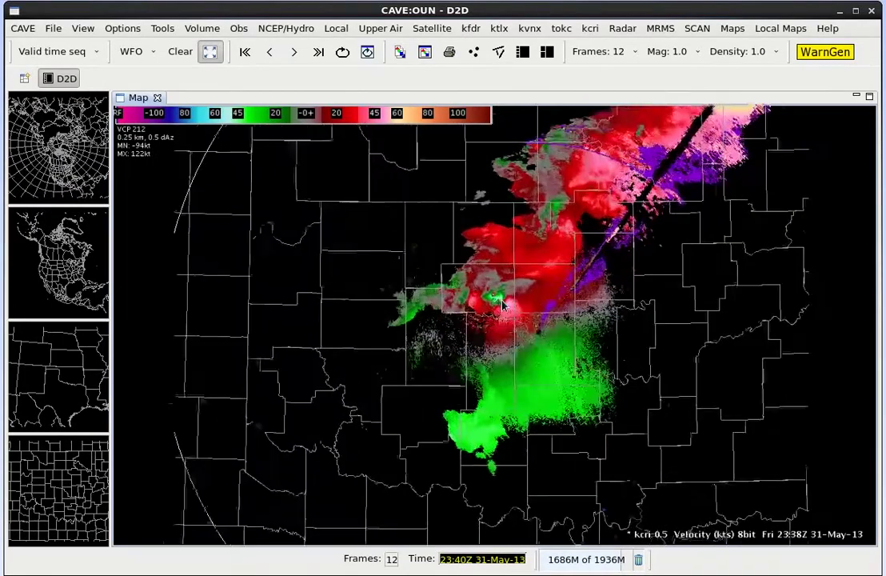
scroll(508, 312, up, 3)
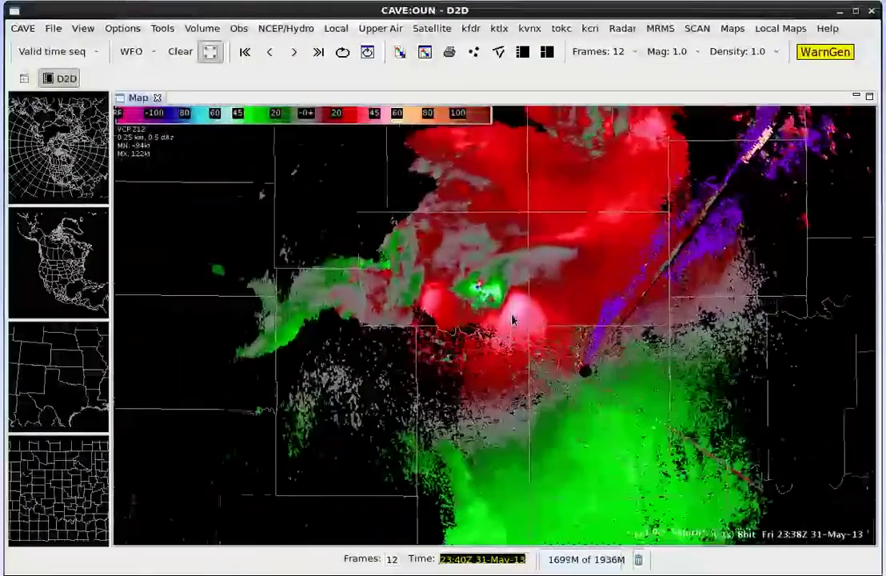
scroll(513, 320, up, 1)
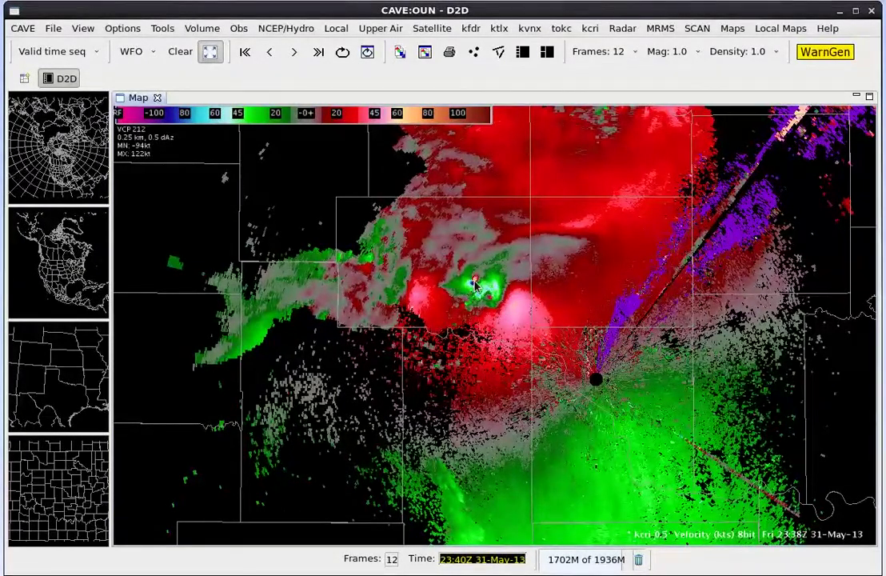
scroll(475, 286, up, 2)
scroll(474, 286, up, 3)
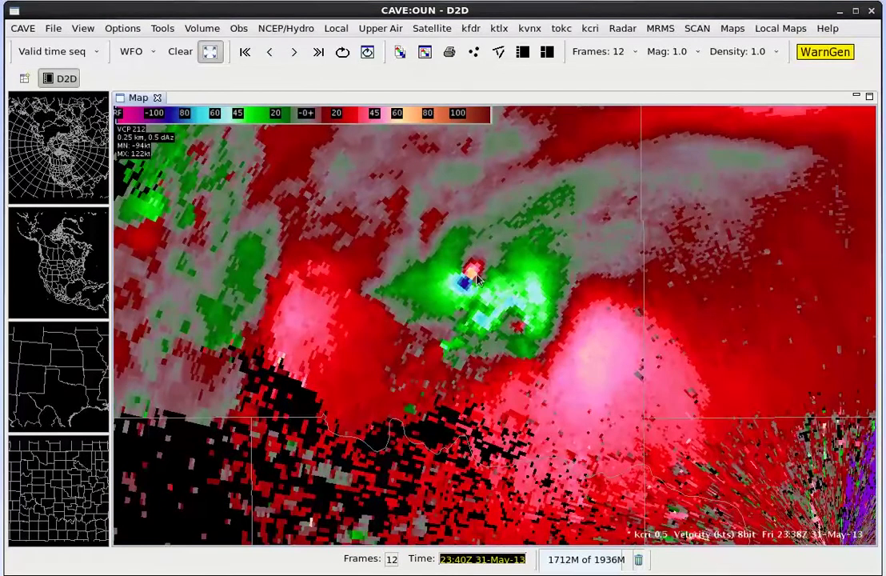
Enable Sample from the map's right-click menu to show velocity readouts.
right_click(540, 275)
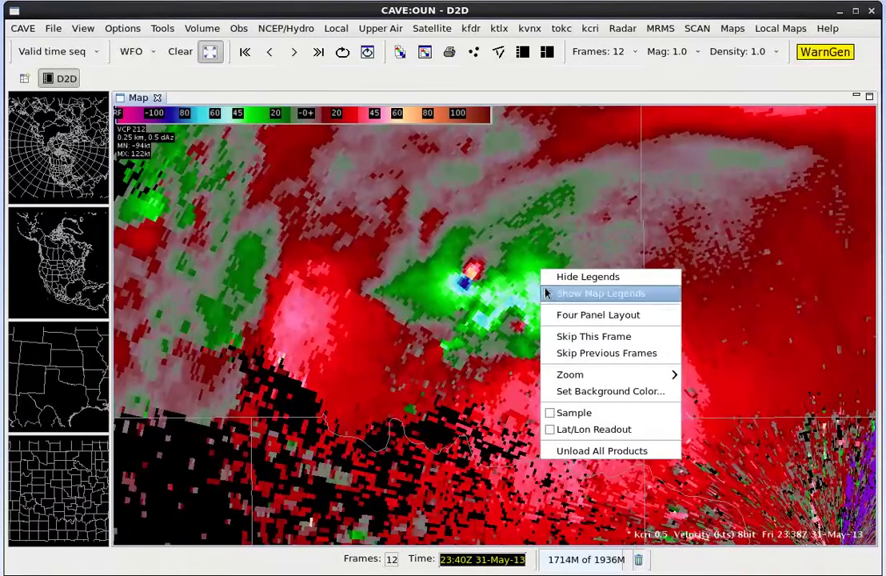
click(573, 422)
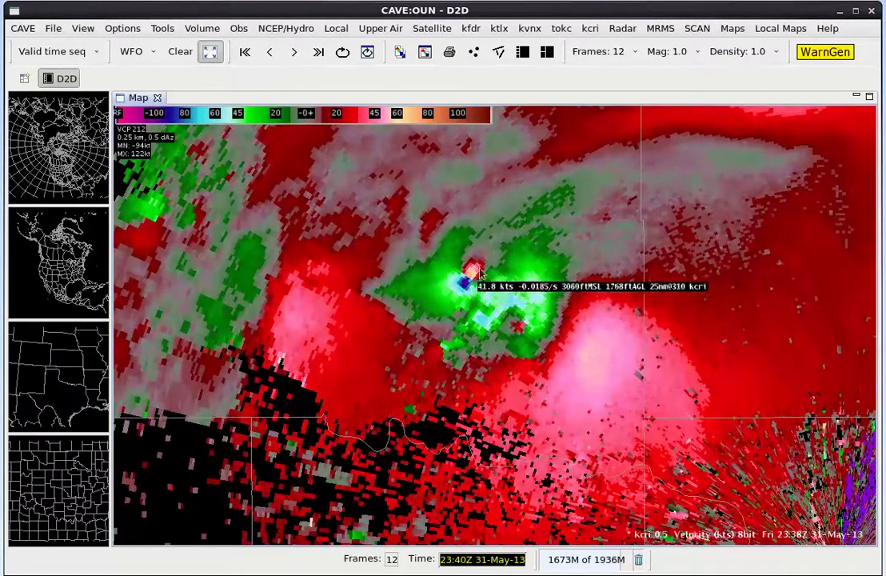
Set the toolbar Mag magnification to 1.5 and zoom in slightly further.
click(666, 51)
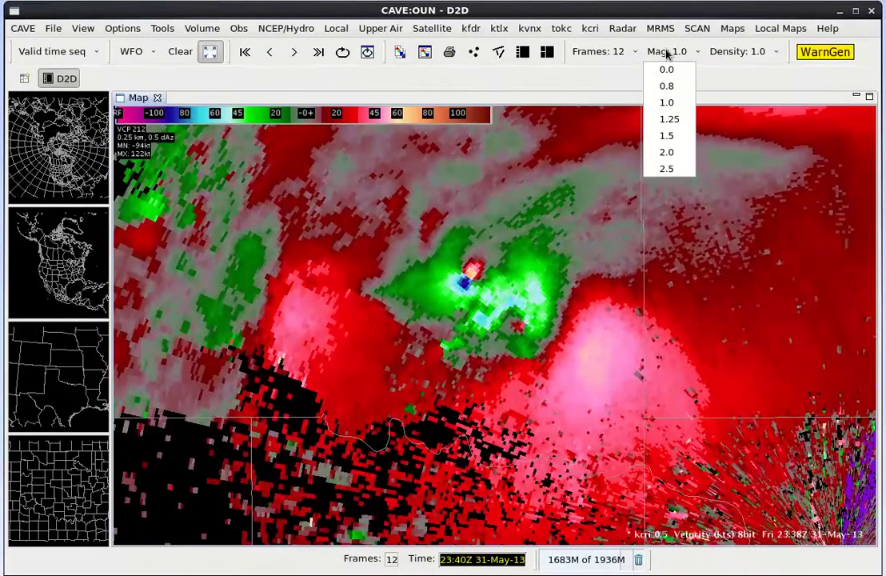
click(670, 136)
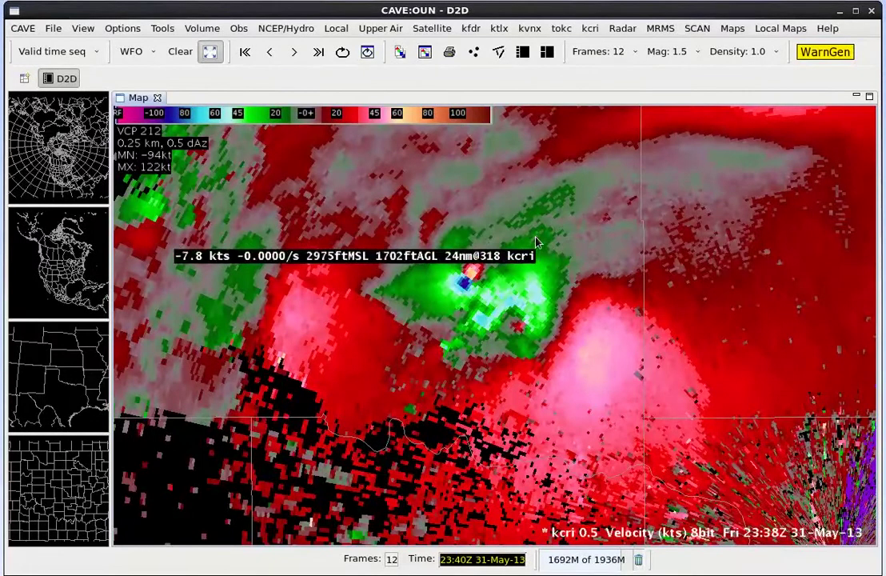
scroll(478, 276, up, 1)
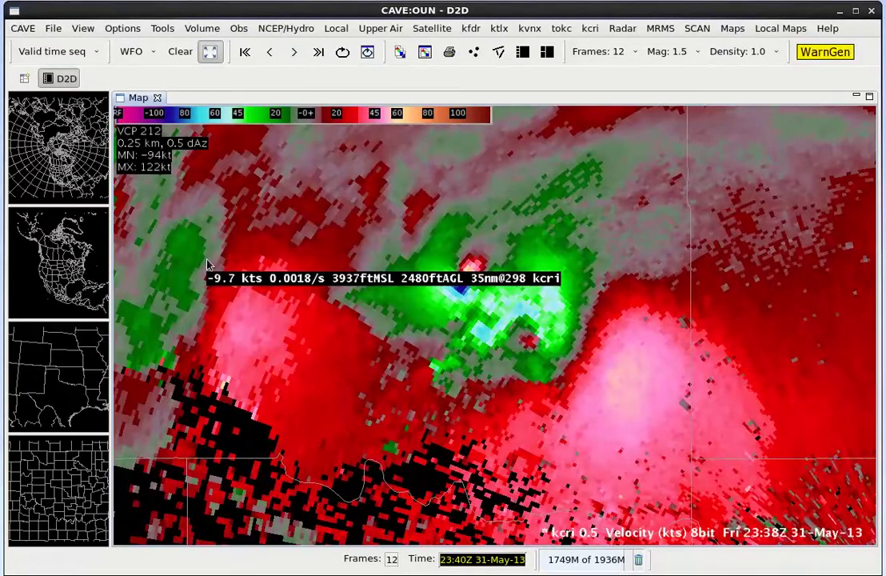
Bind the Sample editor action to Long Left Click in Preferences > Mouse, then apply and save.
click(26, 30)
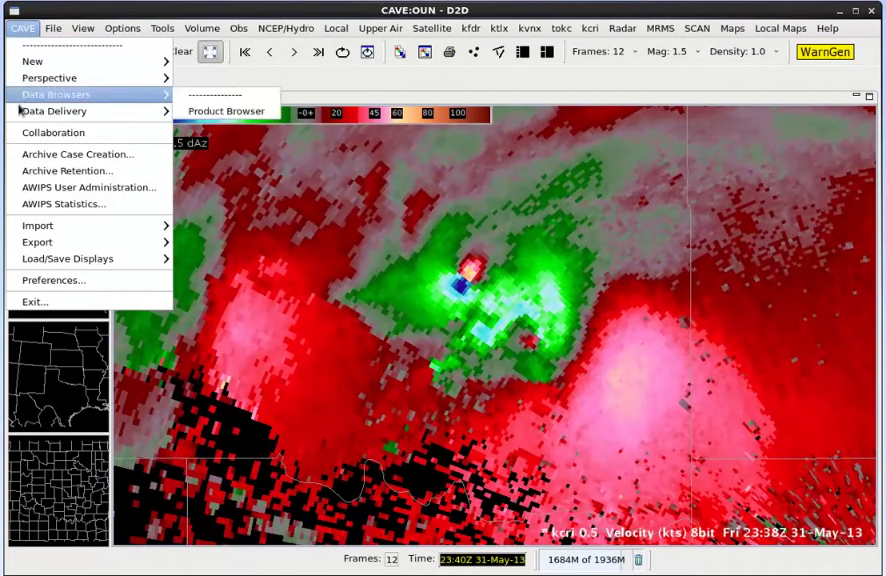
click(49, 280)
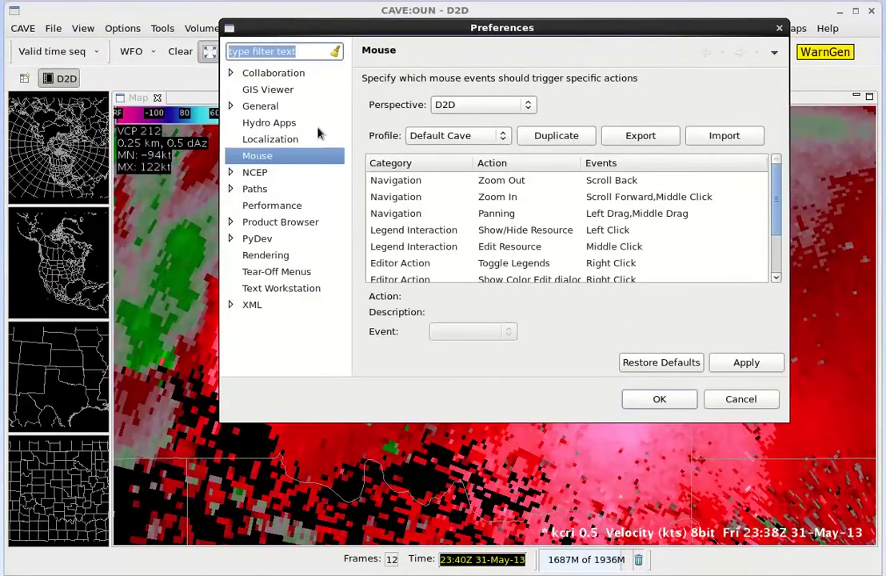
click(256, 159)
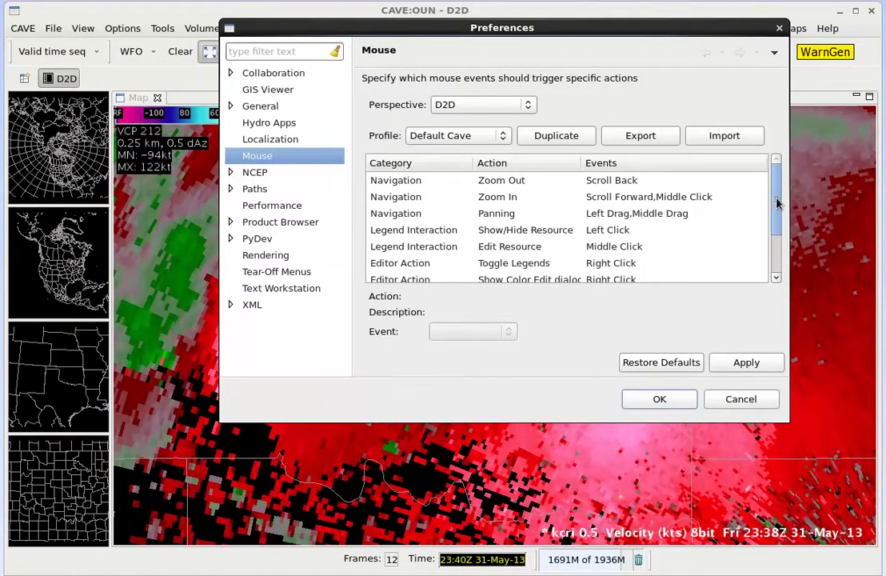
drag(777, 203, 775, 242)
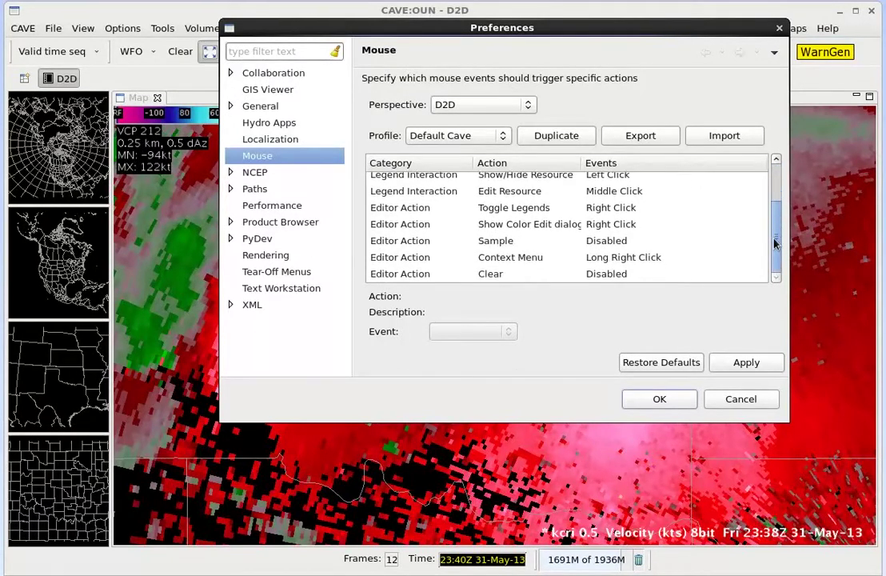
click(500, 243)
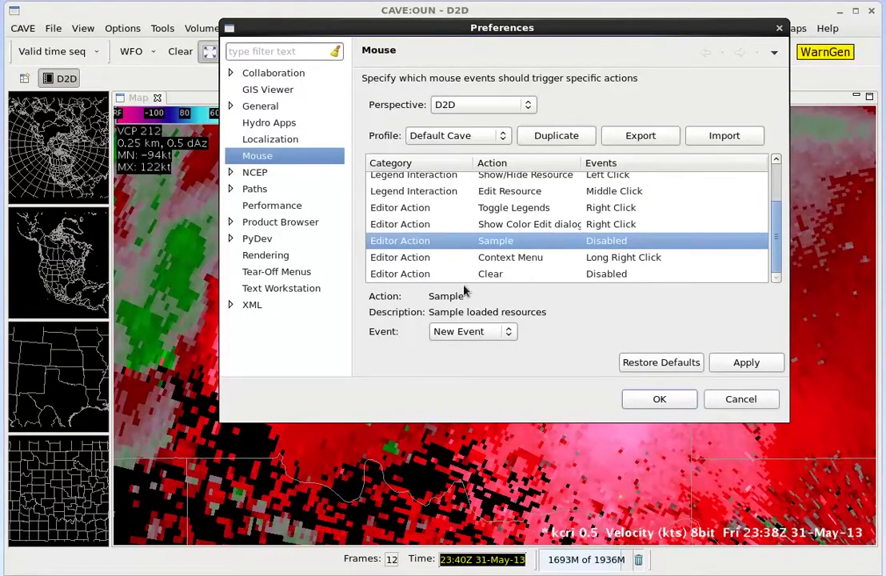
click(470, 336)
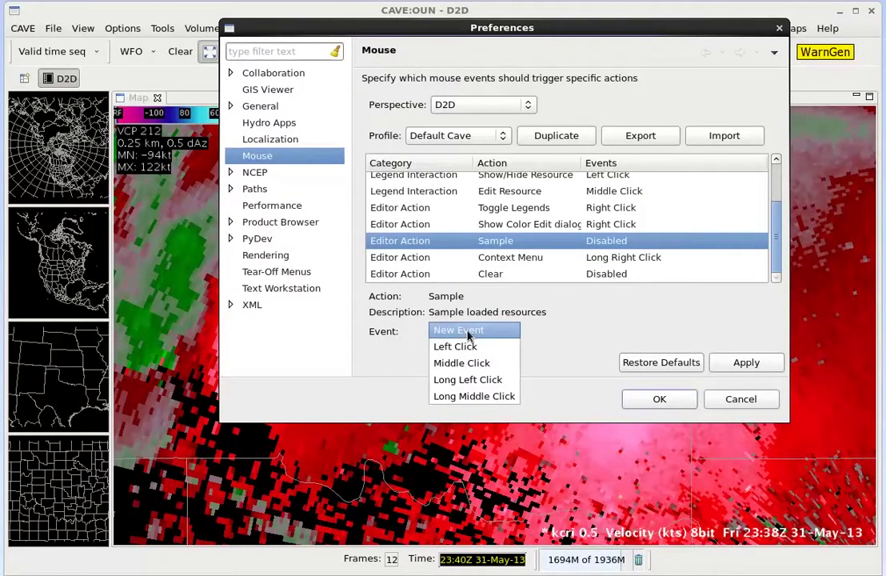
click(467, 381)
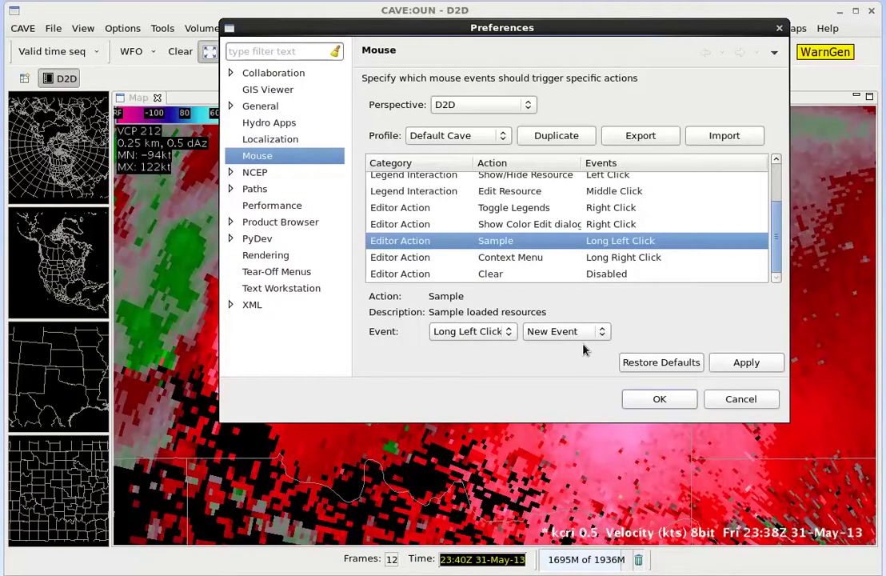
click(746, 364)
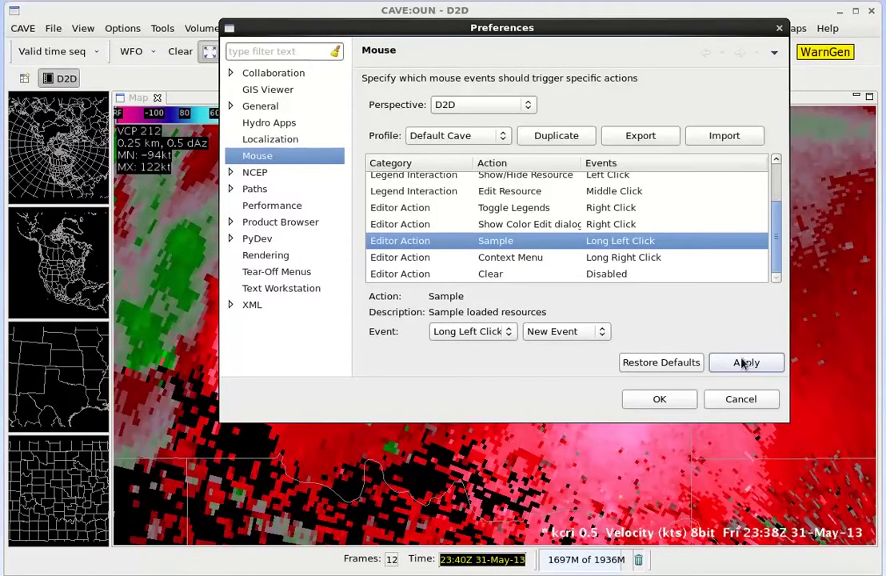
click(660, 400)
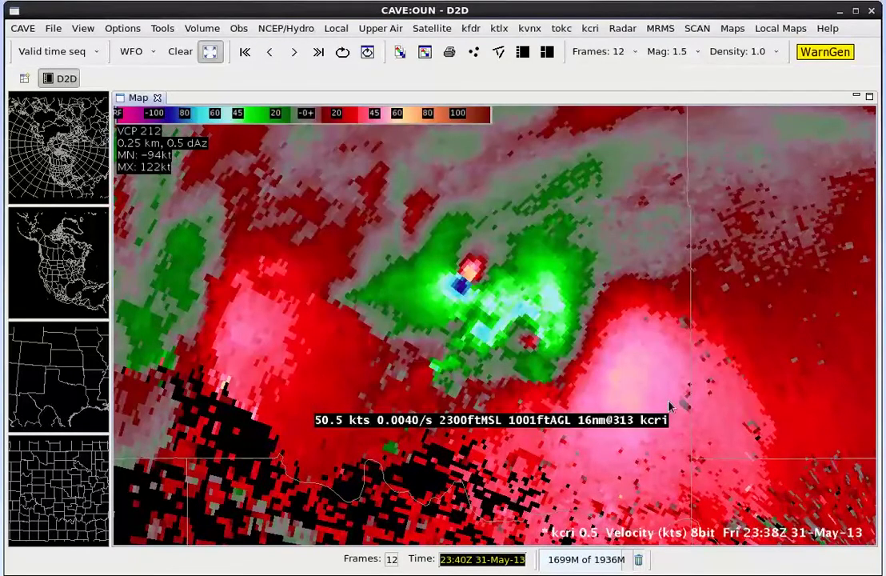
Uncheck Sample, then test long-left-click and middle-click sampling over the storm.
right_click(521, 306)
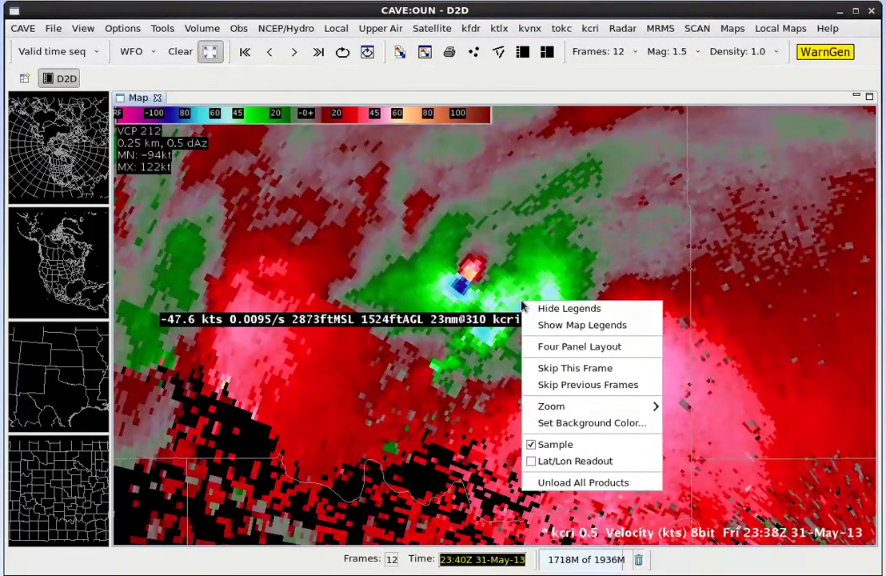
click(554, 445)
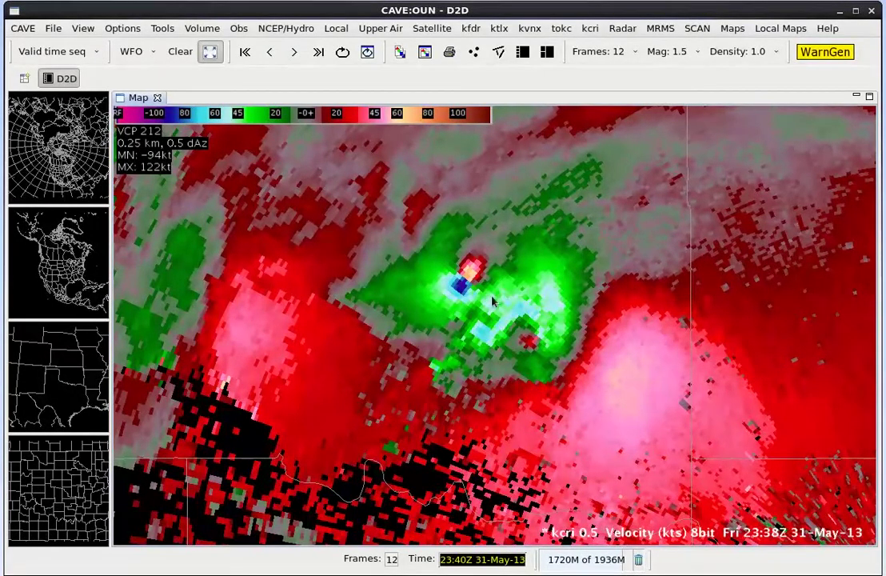
drag(485, 304, 548, 329)
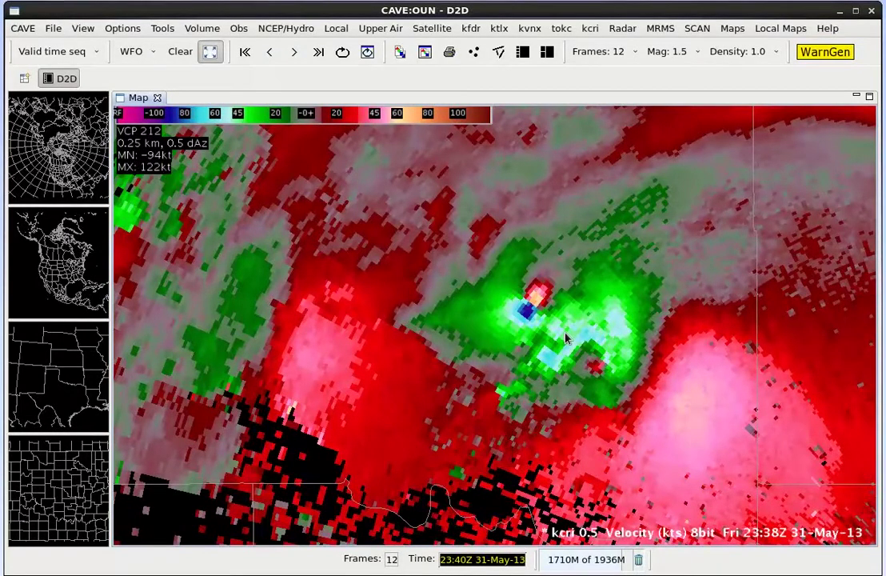
middle_click(566, 339)
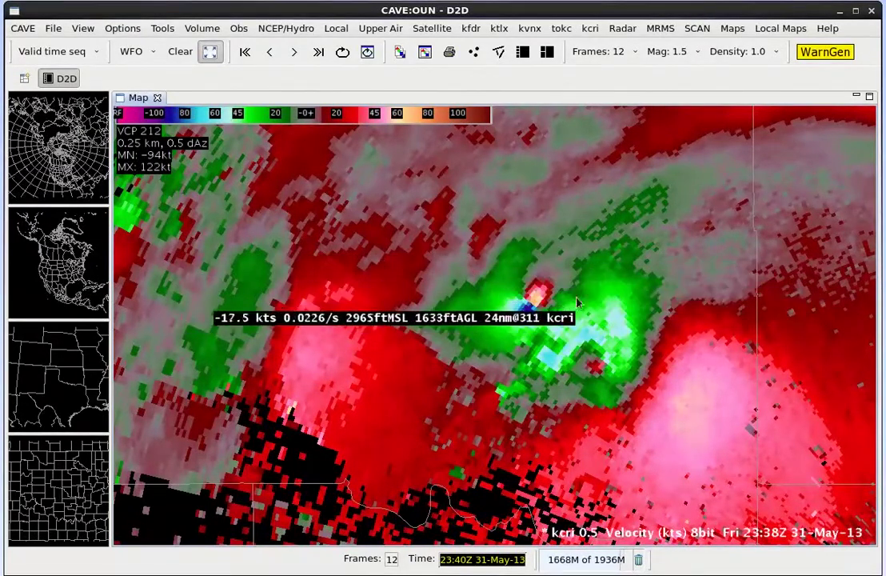
middle_click(523, 308)
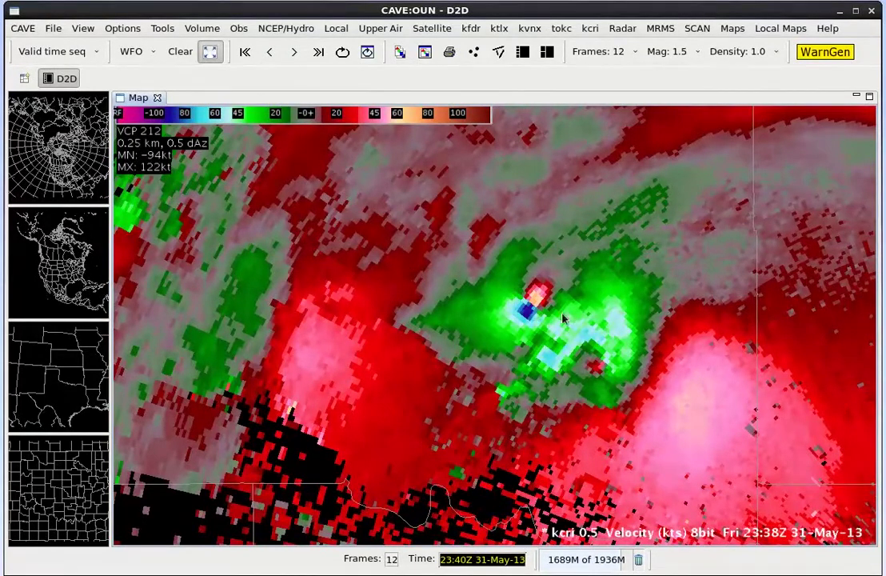
Turn on Lat/Lon Readout from the map menu, then uncheck Sample again.
right_click(573, 313)
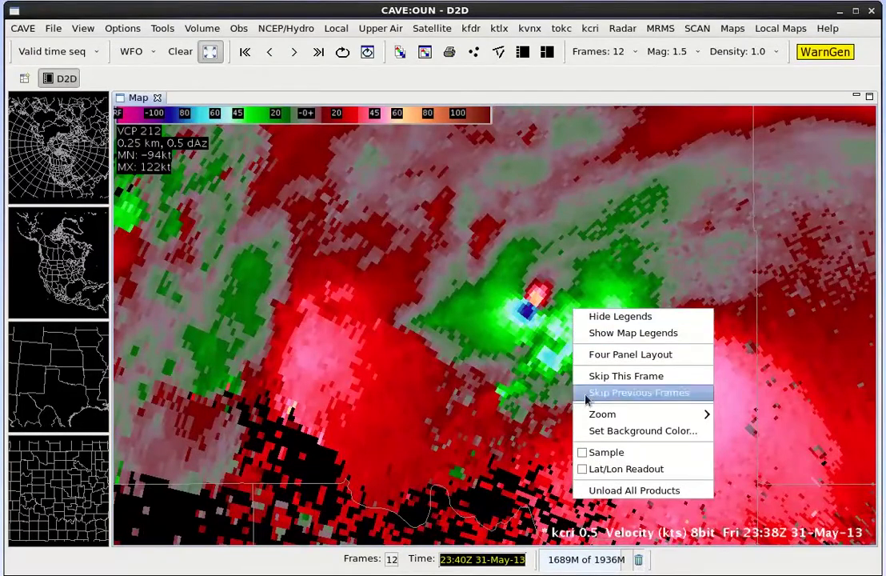
click(599, 471)
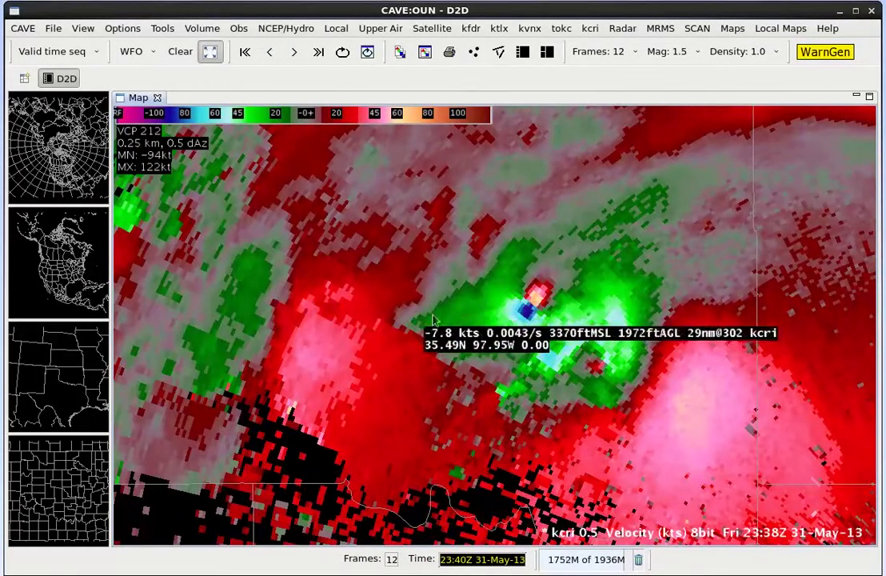
right_click(591, 322)
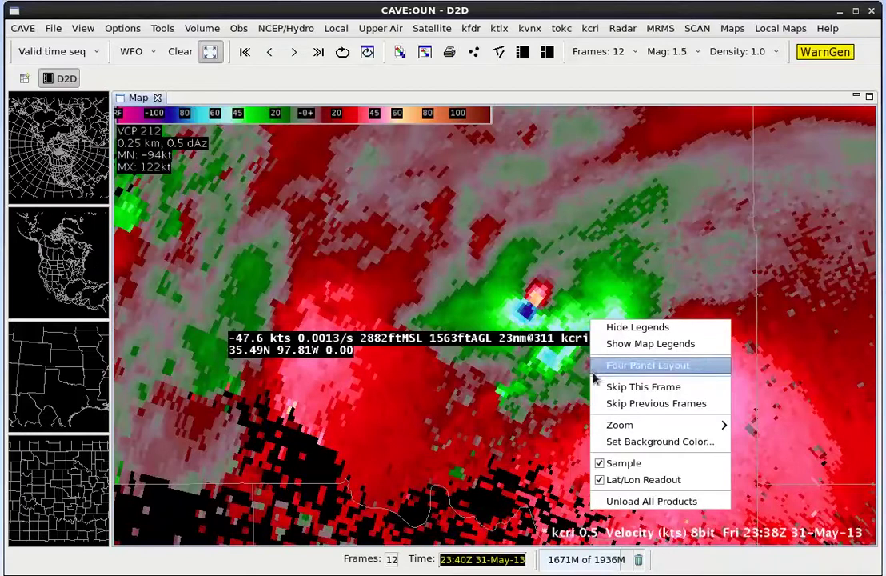
click(614, 466)
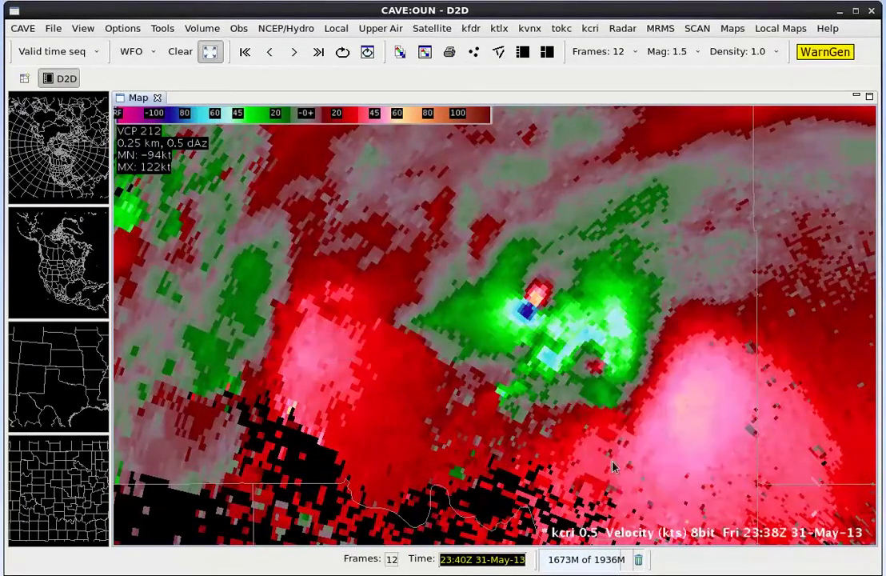